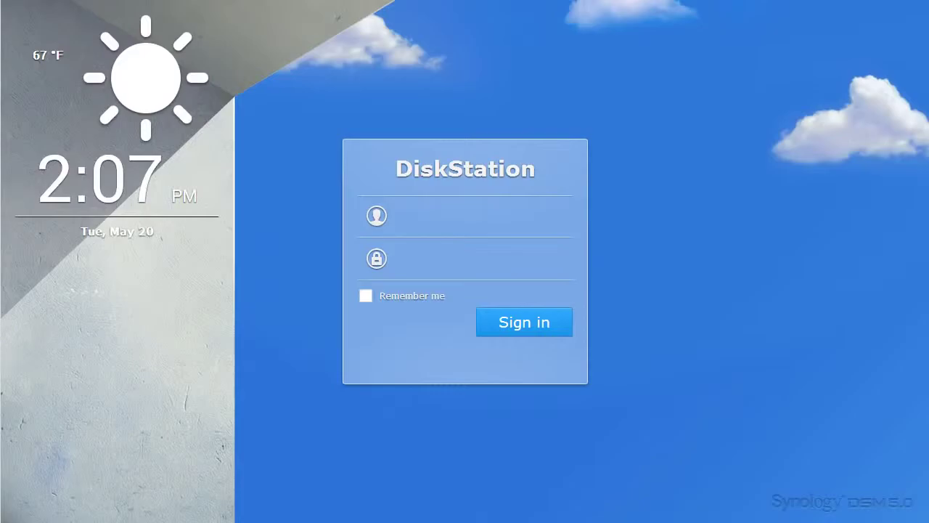
Sign in as admin and install the Cloud Station package from Package Center
key(Return)
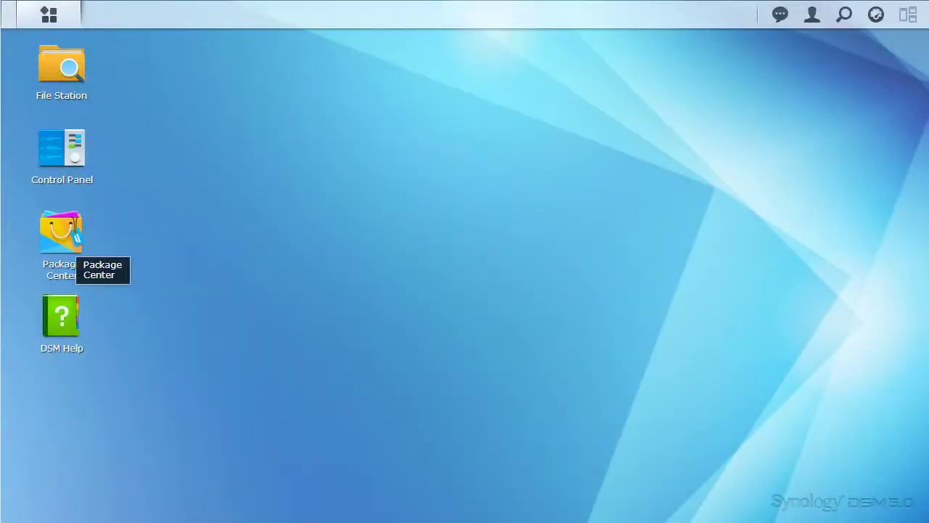
click(64, 239)
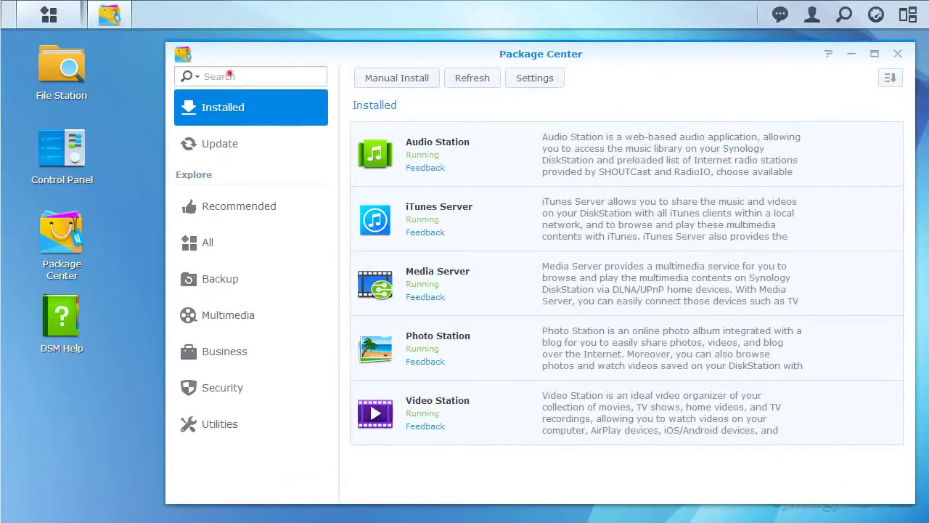
click(211, 76)
text(Cloud Stati)
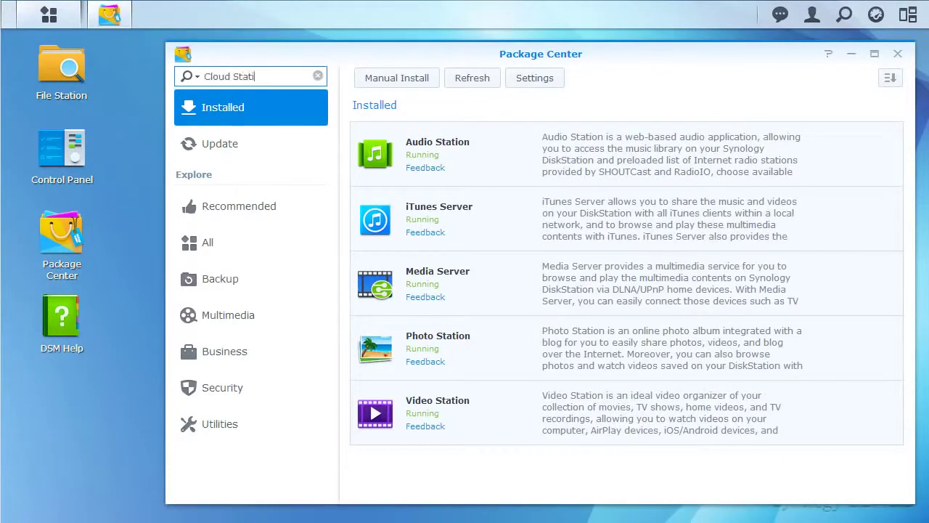
text(on)
key(Return)
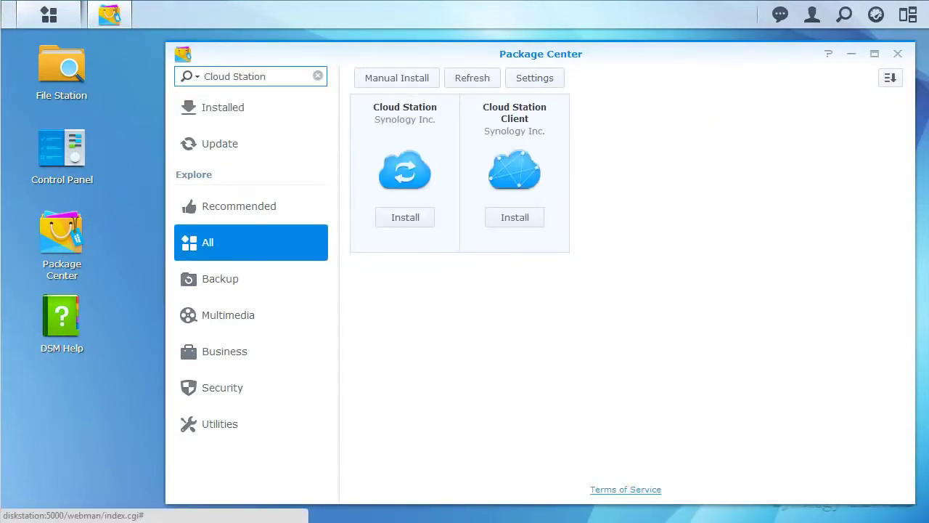
click(414, 218)
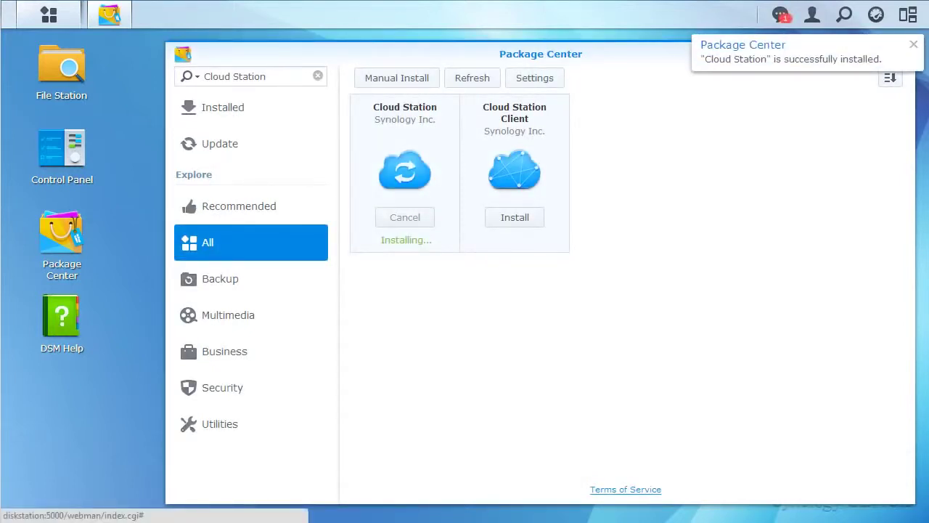
click(913, 44)
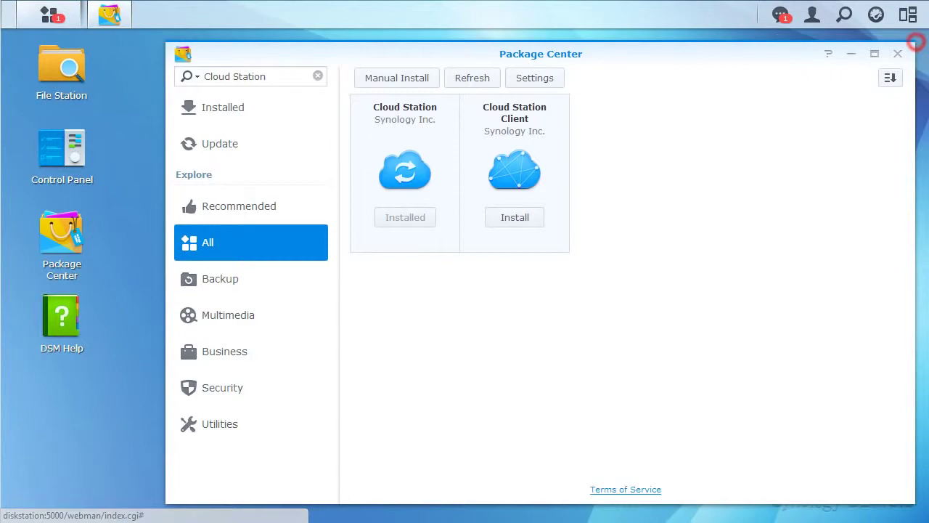
Put a Cloud Station shortcut on the desktop and close Package Center
click(49, 14)
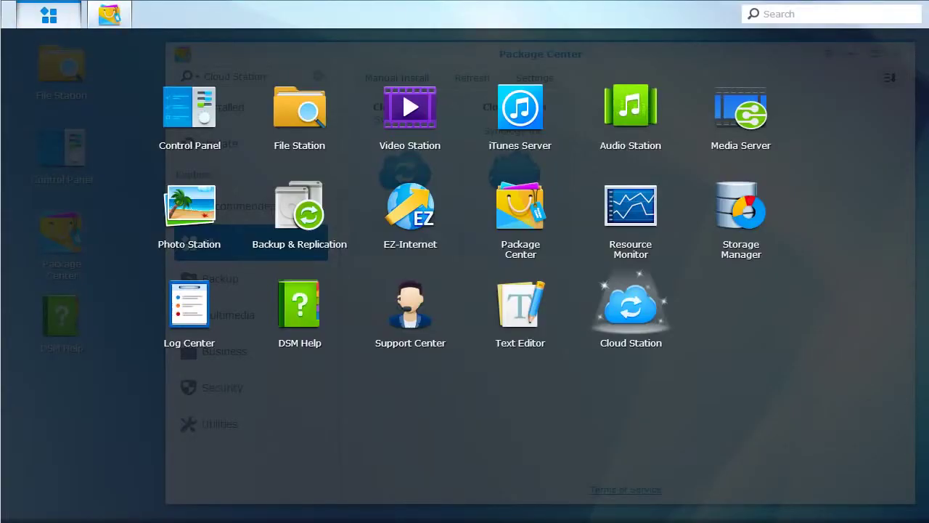
drag(631, 308, 98, 425)
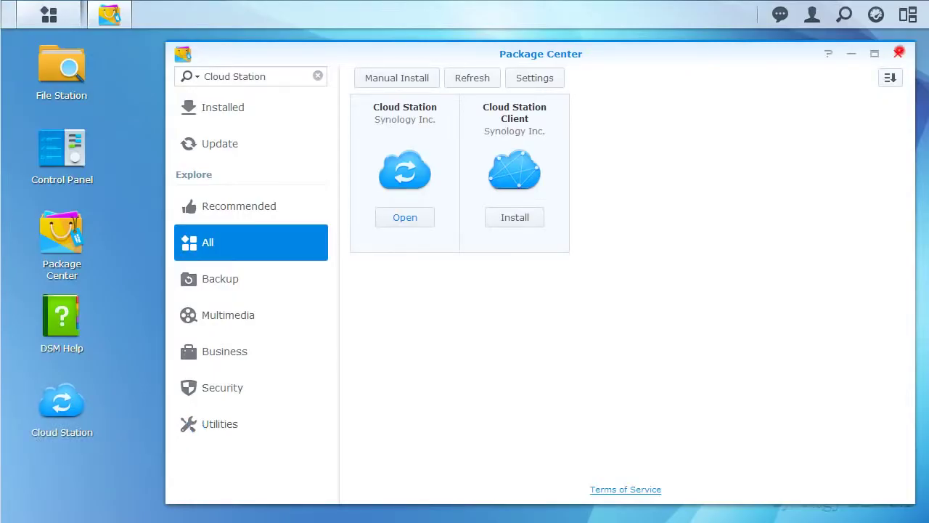
click(898, 53)
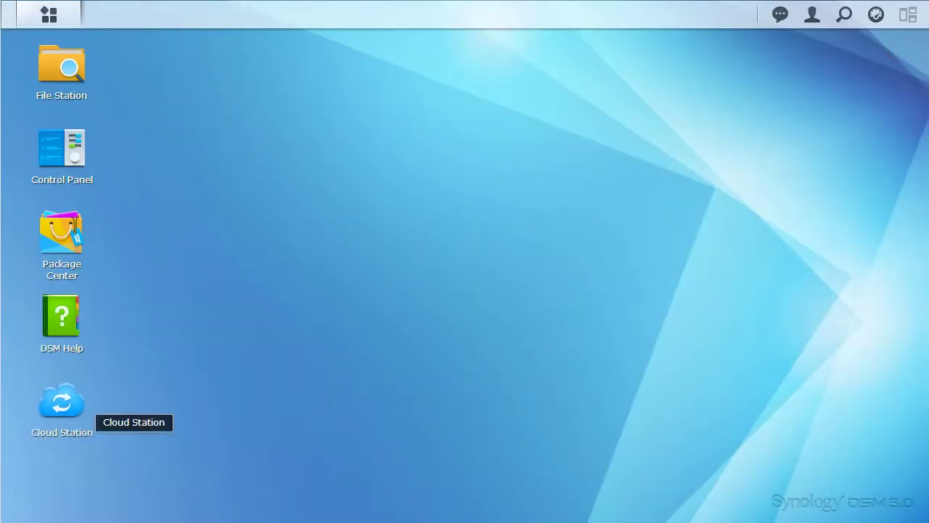
Launch Cloud Station and download the Windows client from the Computers setup page
click(62, 403)
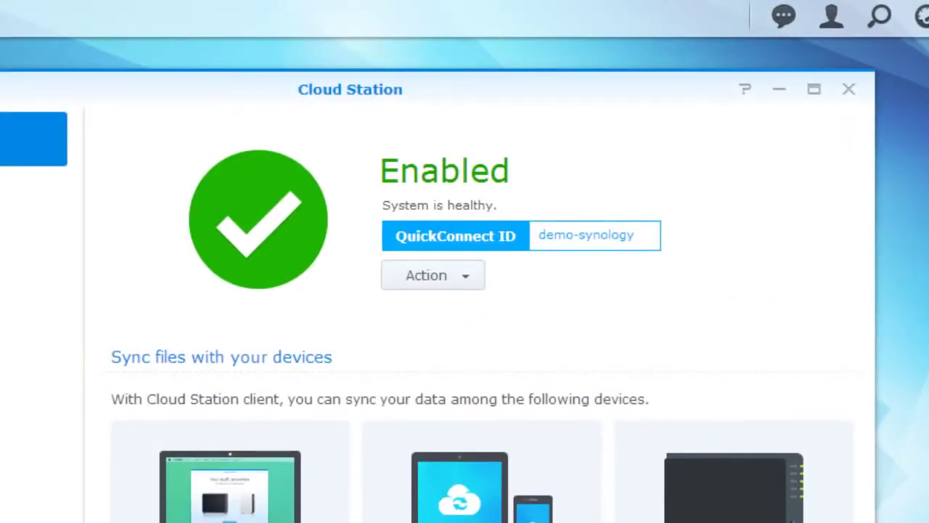
click(463, 274)
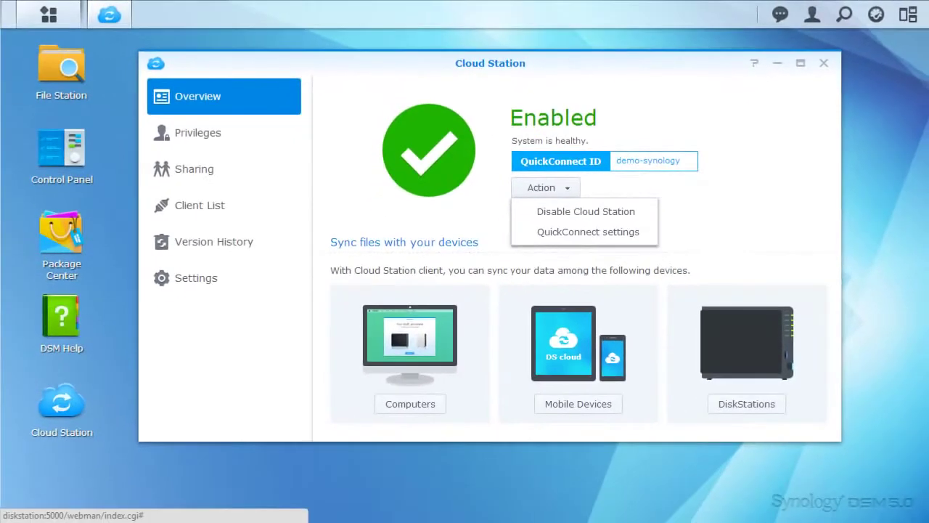
click(711, 244)
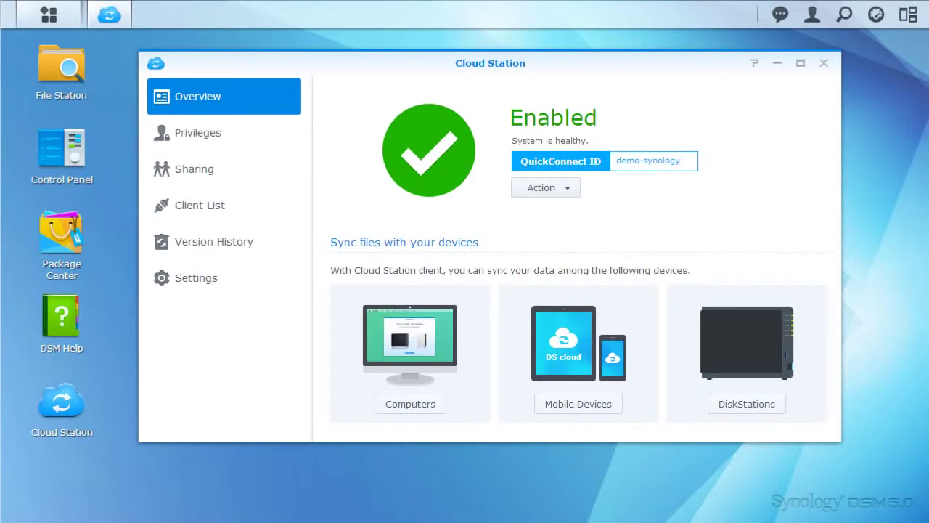
click(415, 401)
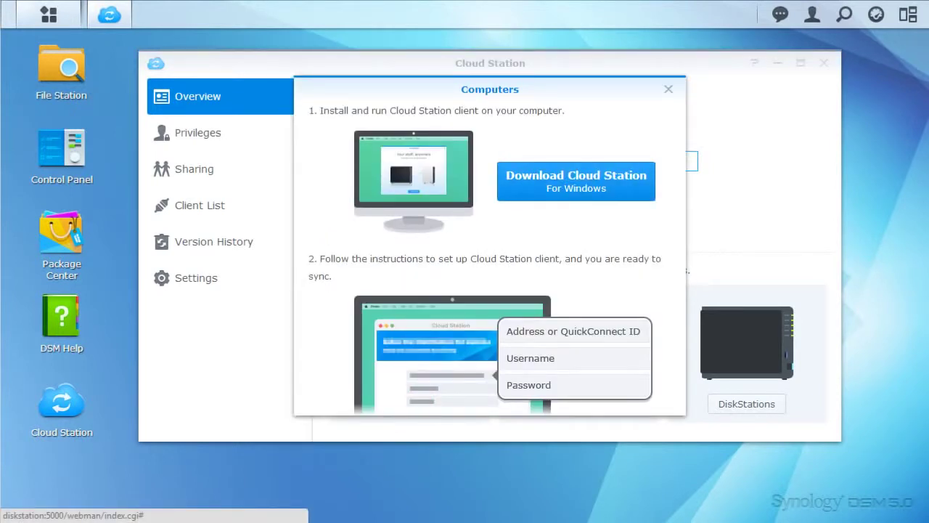
click(613, 182)
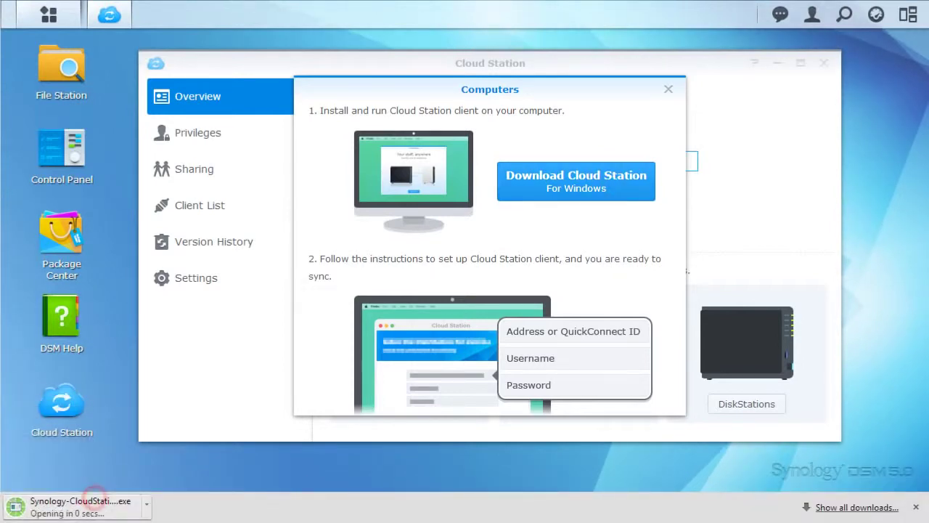
Install the Cloud Station client through the setup wizard and launch it
click(622, 300)
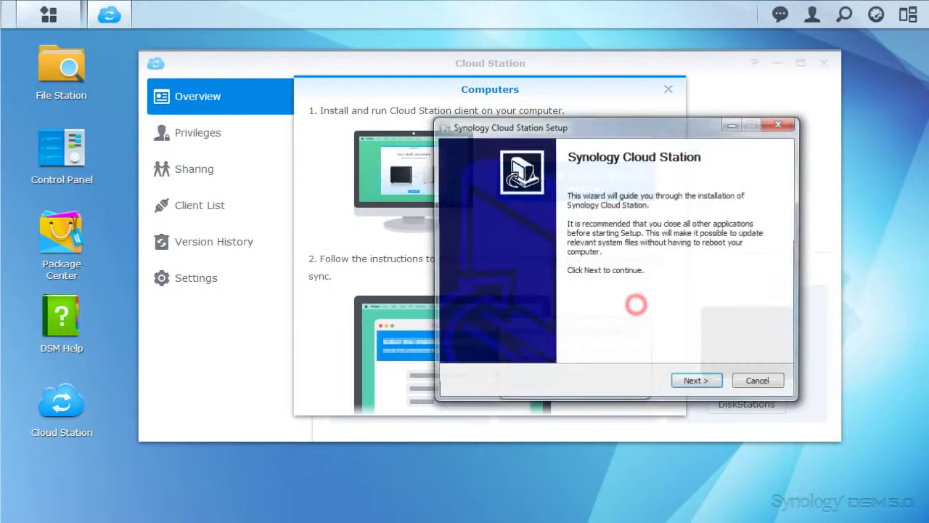
click(698, 382)
click(698, 378)
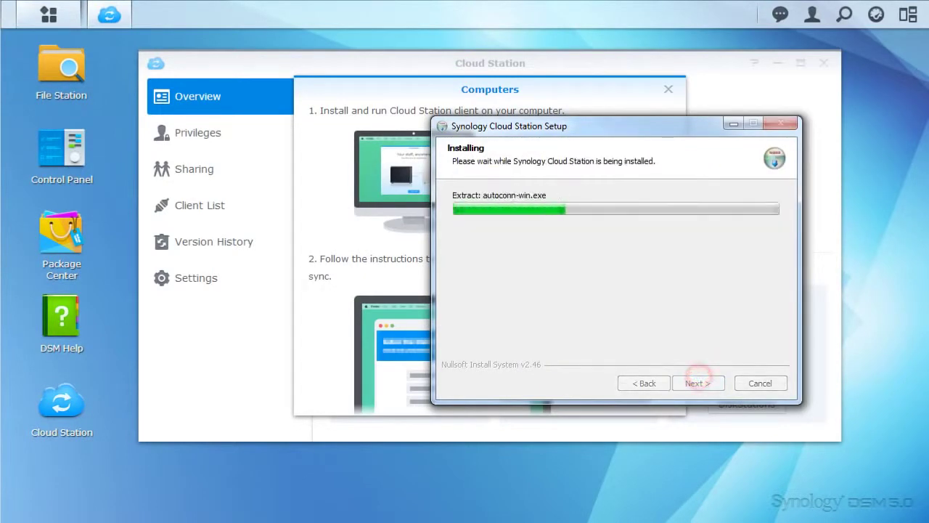
click(697, 382)
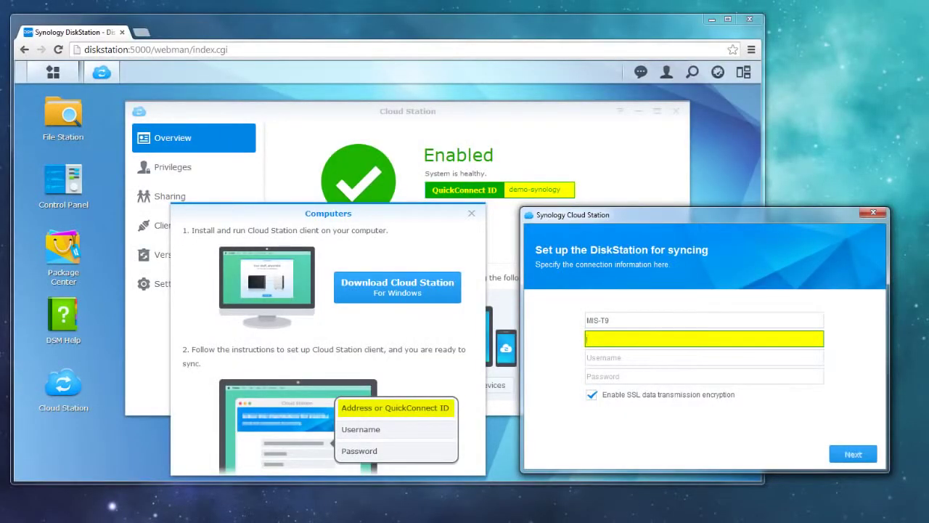
Connect to QuickConnect ID 'demo-synology' as user Andy, proceeding past the SSL warning
text(demo-s)
text(ynology)
key(Tab)
text(Andy)
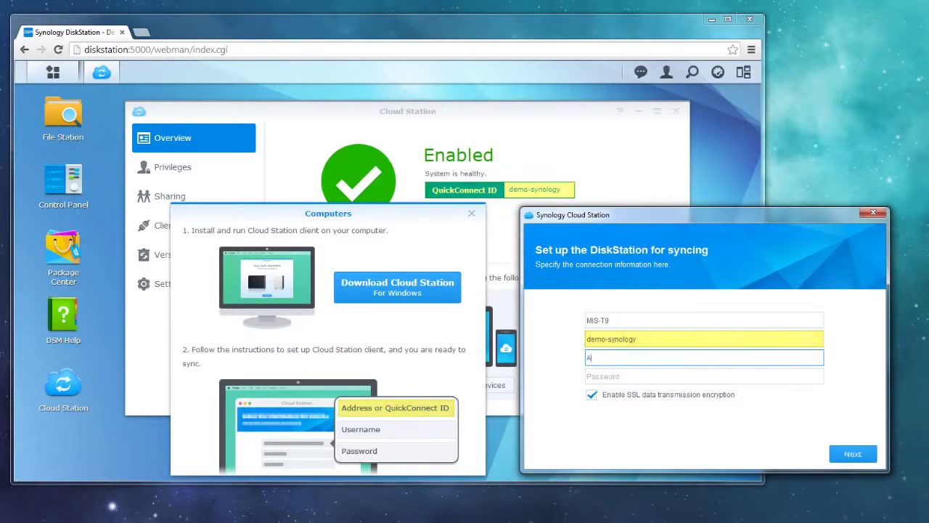
key(Tab)
text(••••••••)
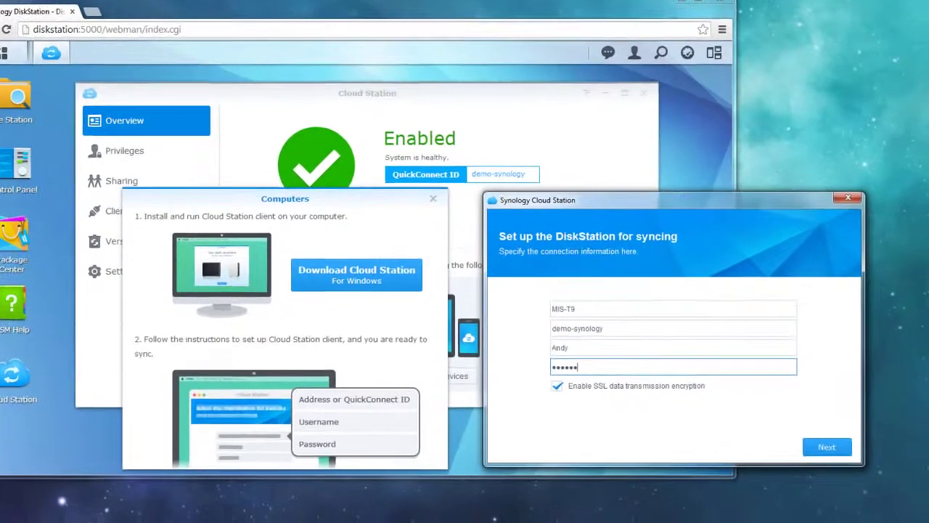
text(••••••)
text(••)
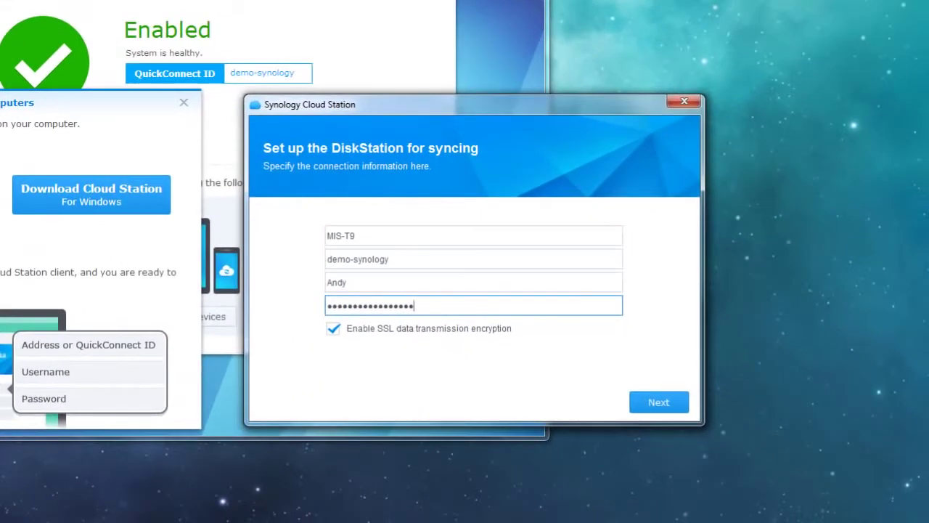
key(Return)
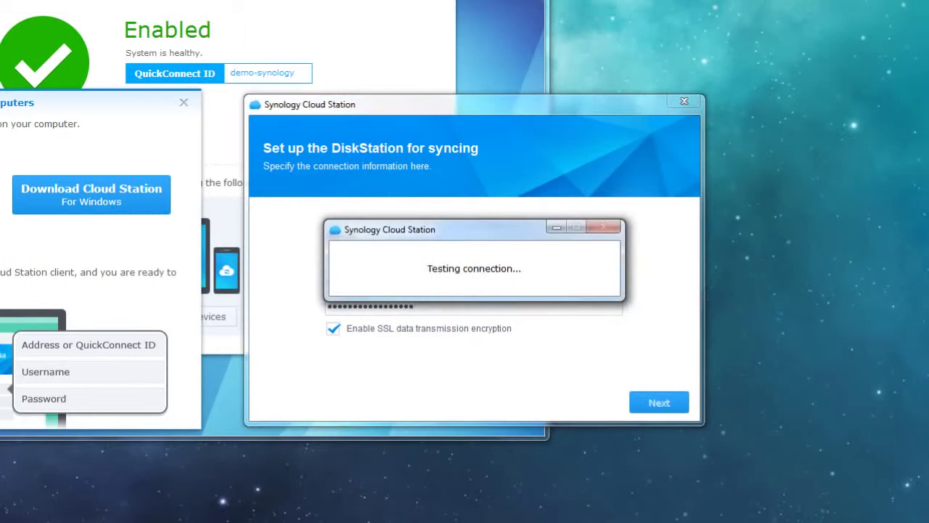
click(473, 284)
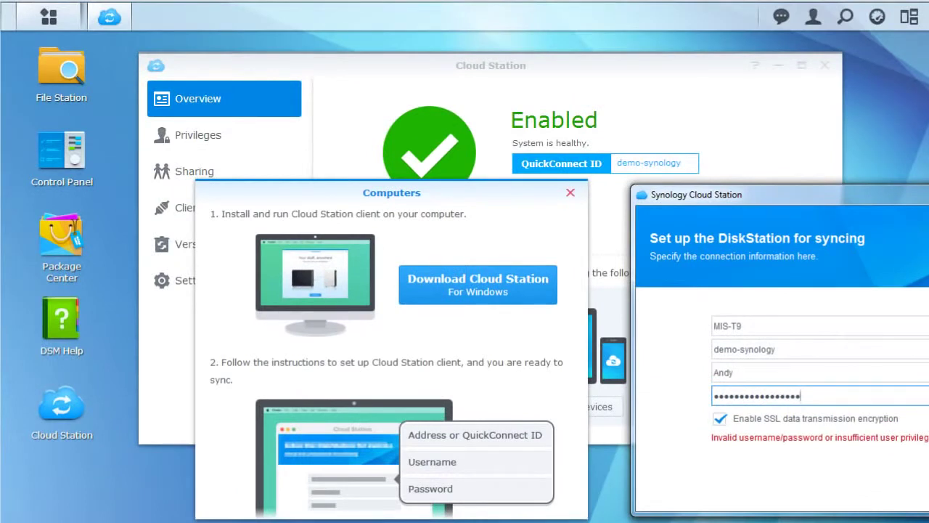
Enable Cloud Station access for user Andy in Privileges and save
click(570, 192)
click(218, 136)
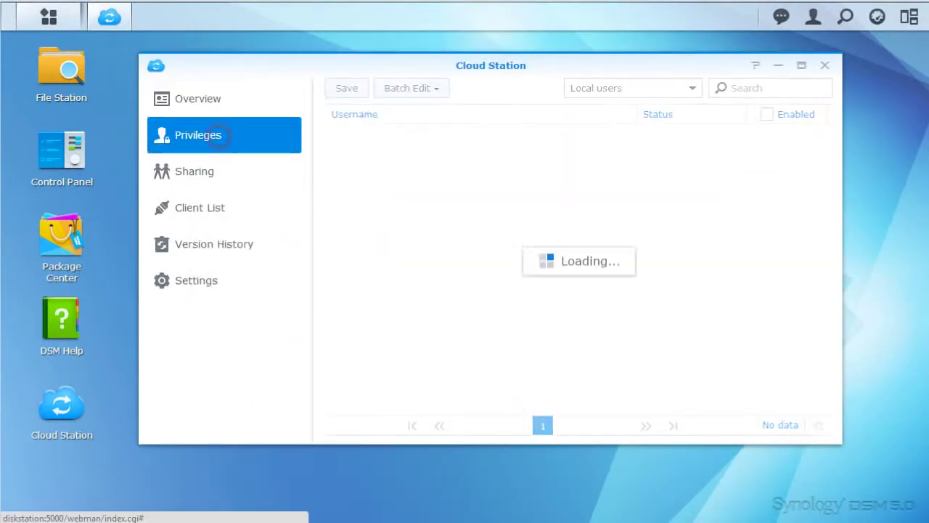
click(789, 155)
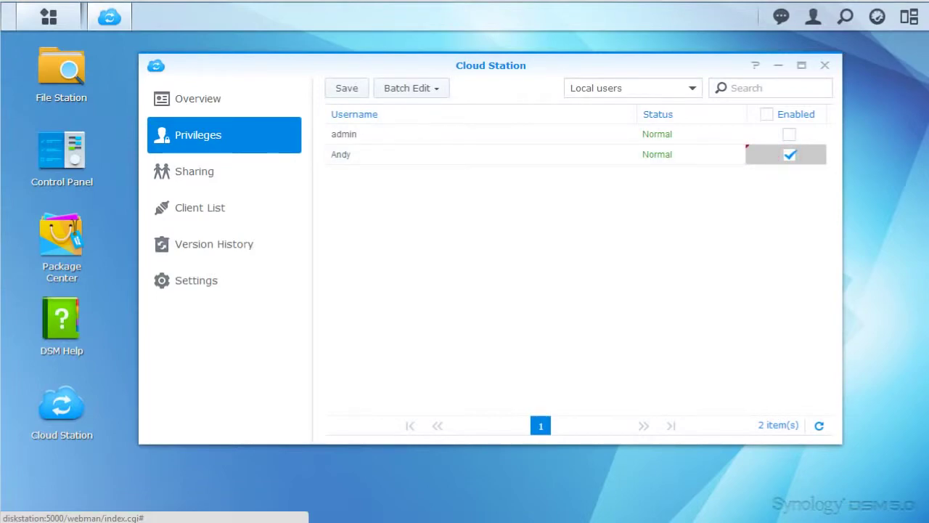
click(347, 88)
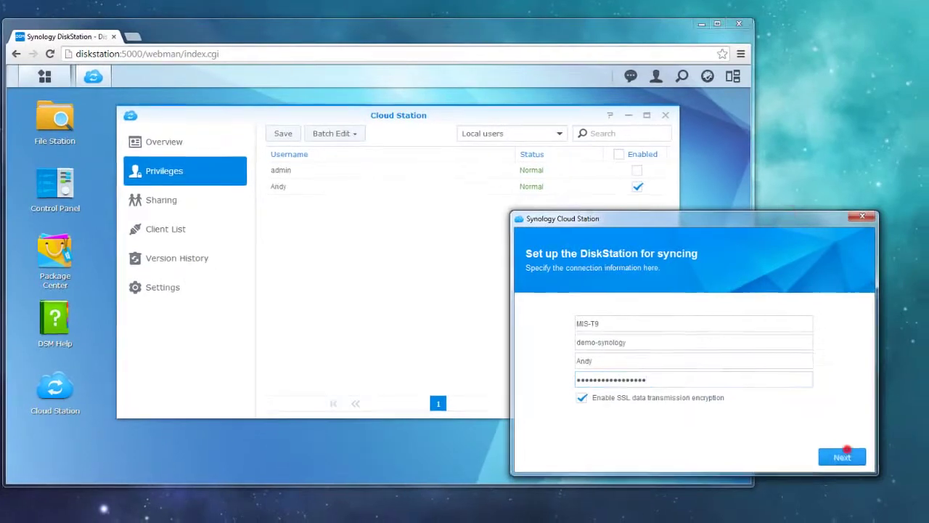
Accept the certificate and create a new local folder named 'Cloud Station'
click(842, 456)
click(666, 364)
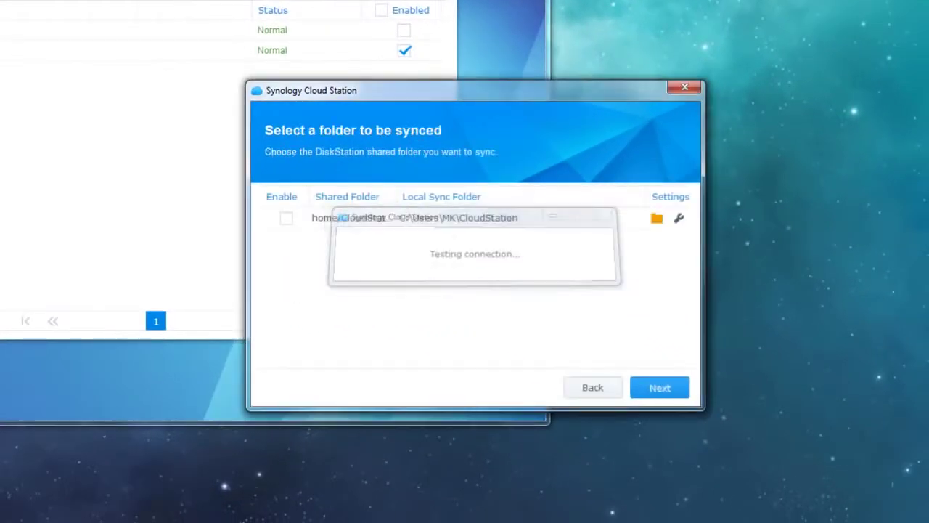
click(657, 217)
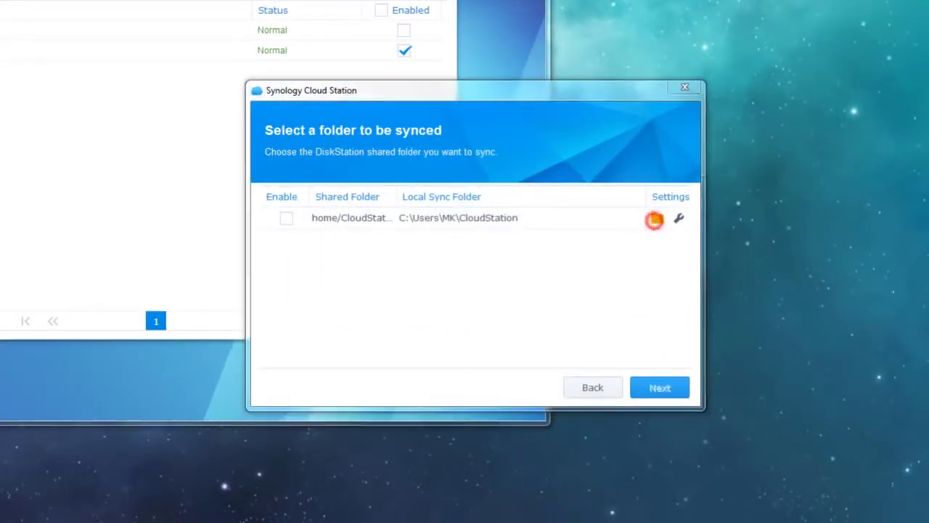
right_click(502, 261)
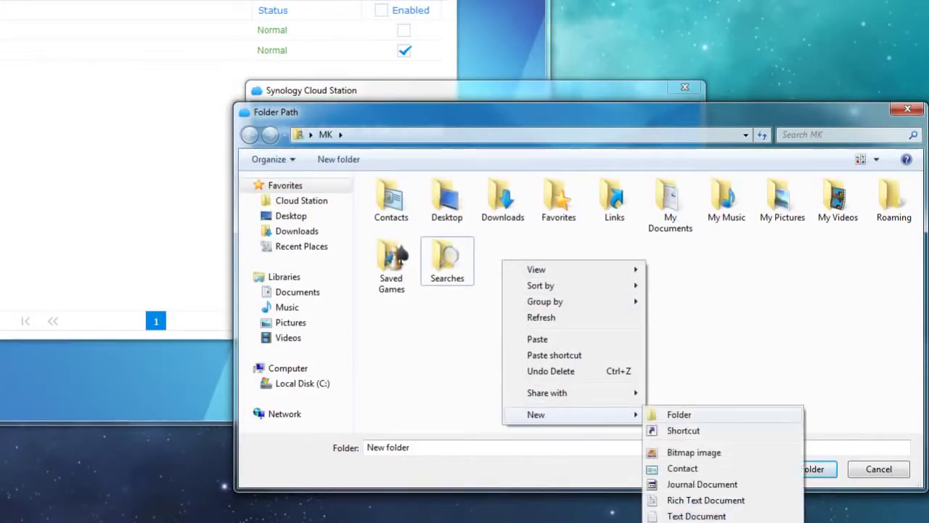
click(663, 413)
text(Cloud)
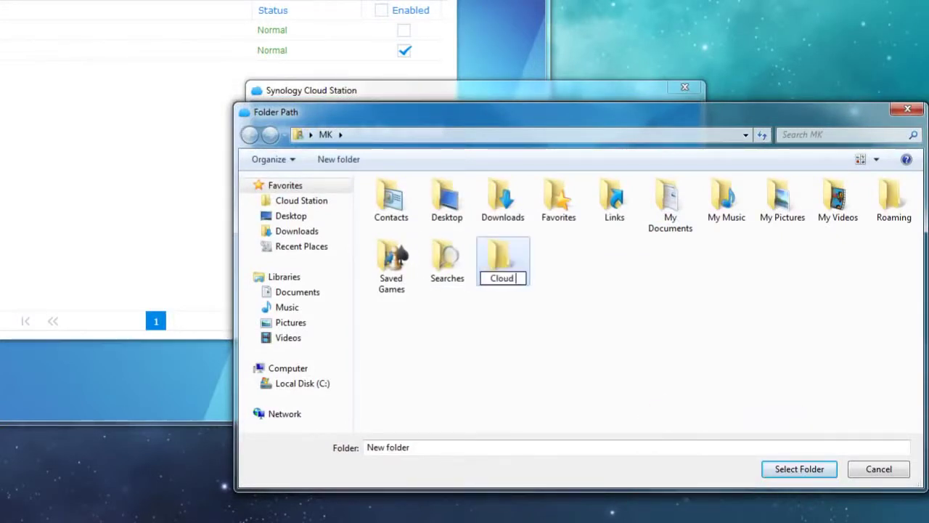
text( Station)
key(Return)
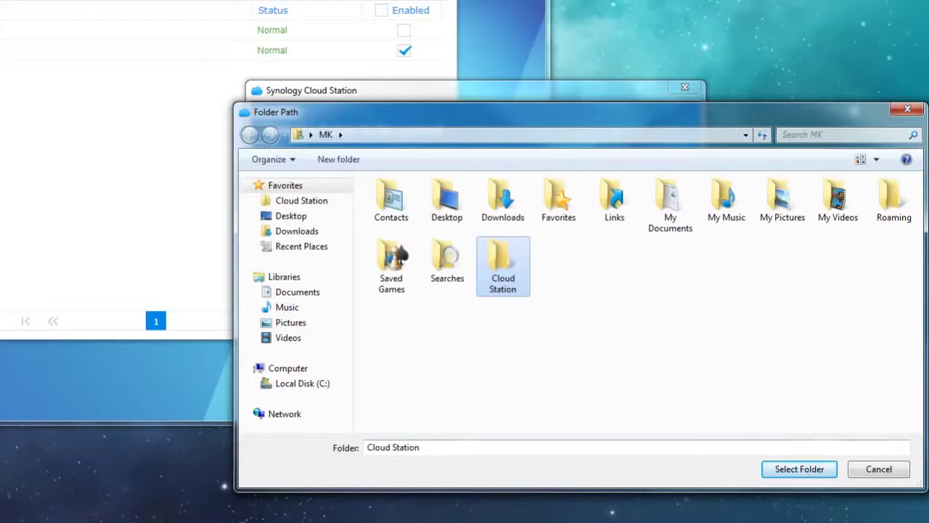
Use the Cloud Station folder to sync home/CloudStation and advance to the final page
click(799, 468)
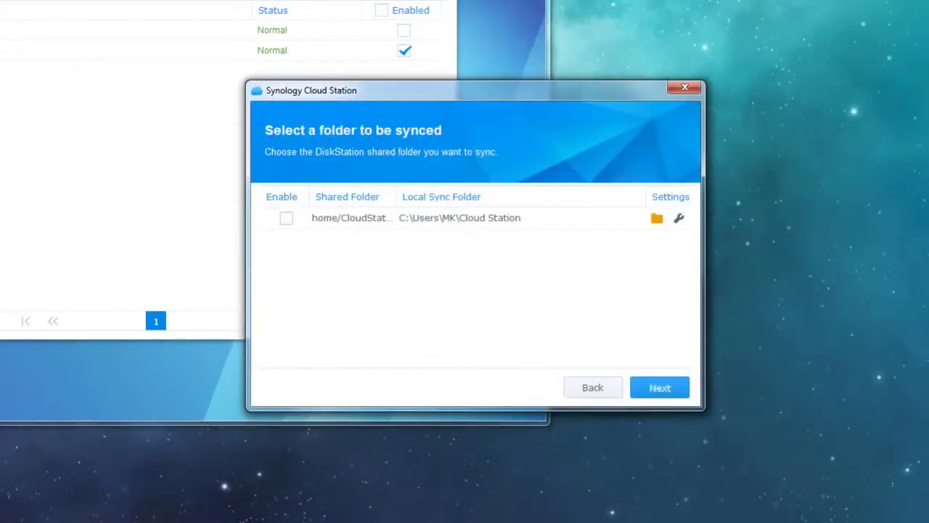
click(286, 217)
click(658, 387)
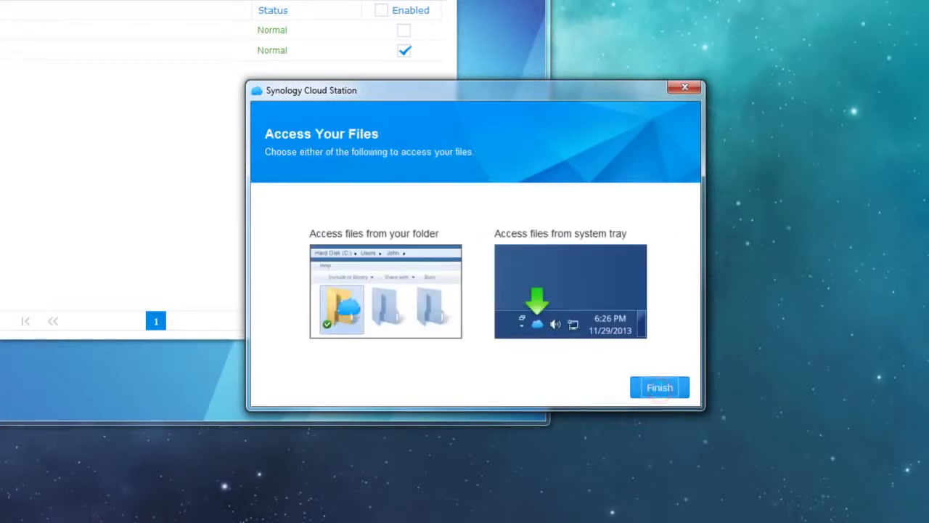
Finish setup and open the local Cloud Station folder from its tray icon
click(659, 387)
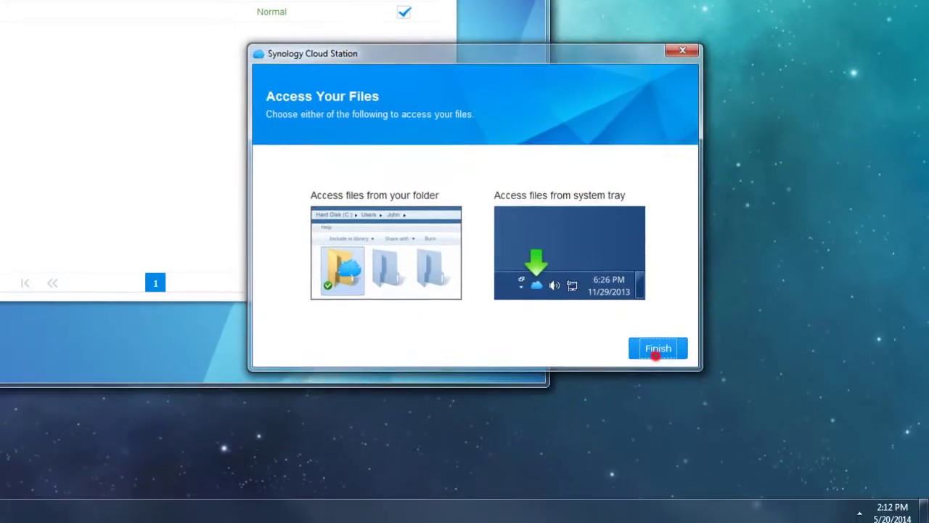
click(859, 508)
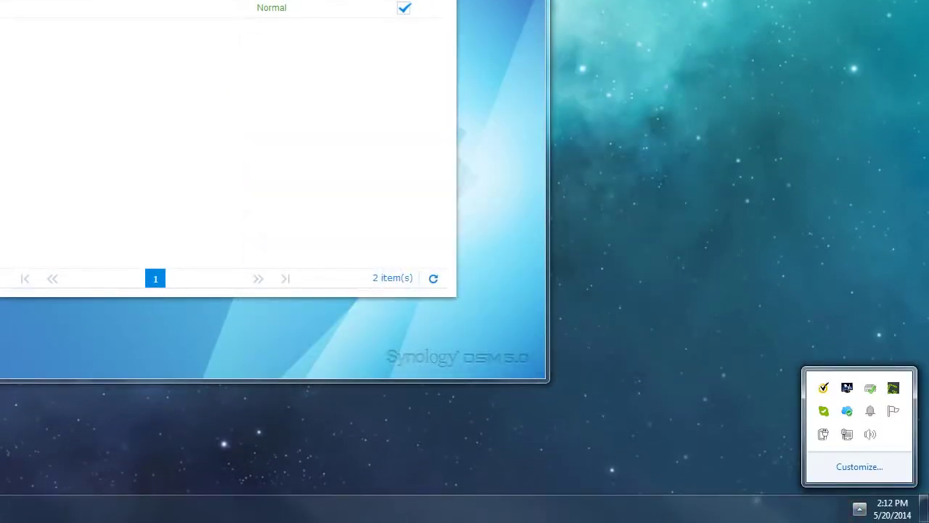
double_click(846, 411)
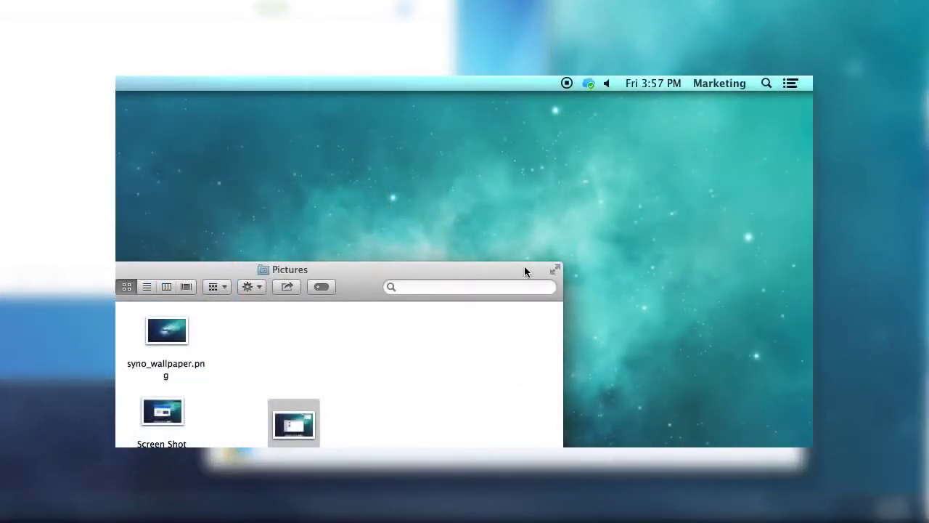
Open the Mac's CloudStation folder from the menu-bar icon and expand its window
click(588, 83)
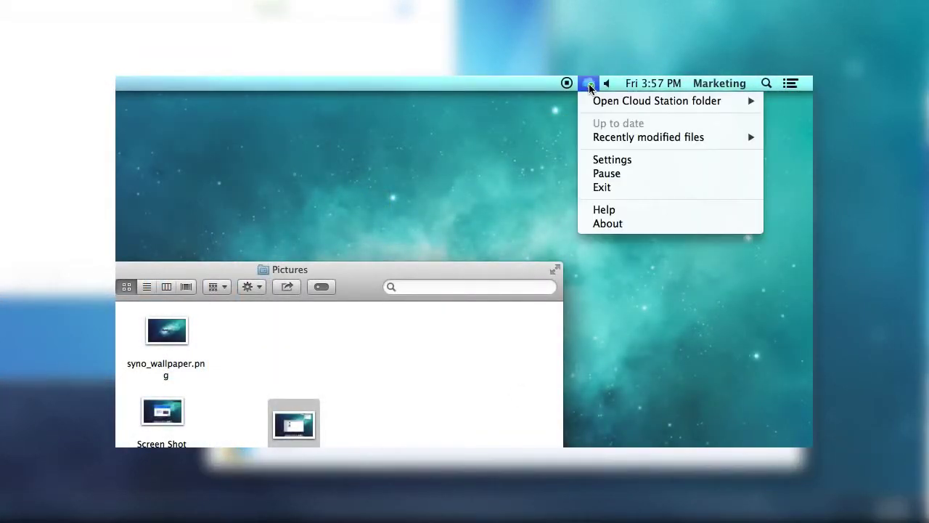
click(566, 101)
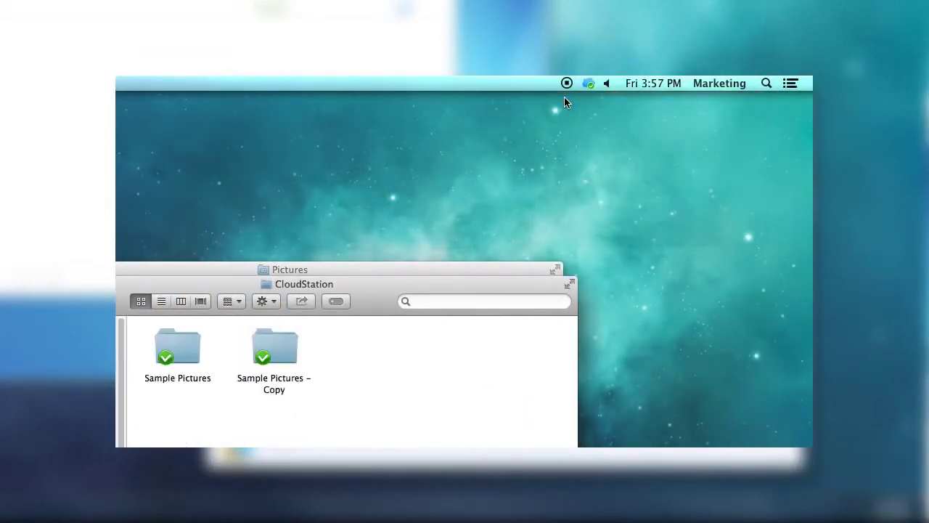
click(335, 300)
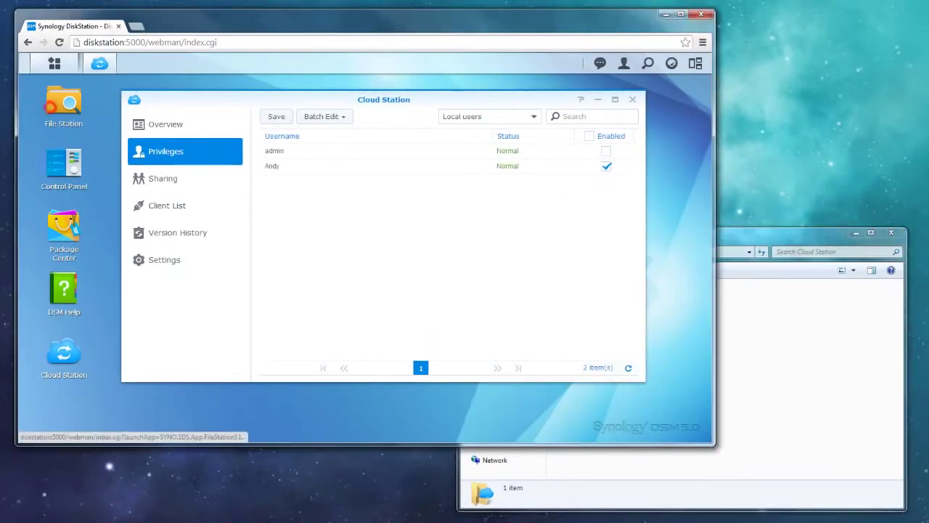
Open the user's CloudStation folder under homes in File Station
click(50, 107)
click(174, 193)
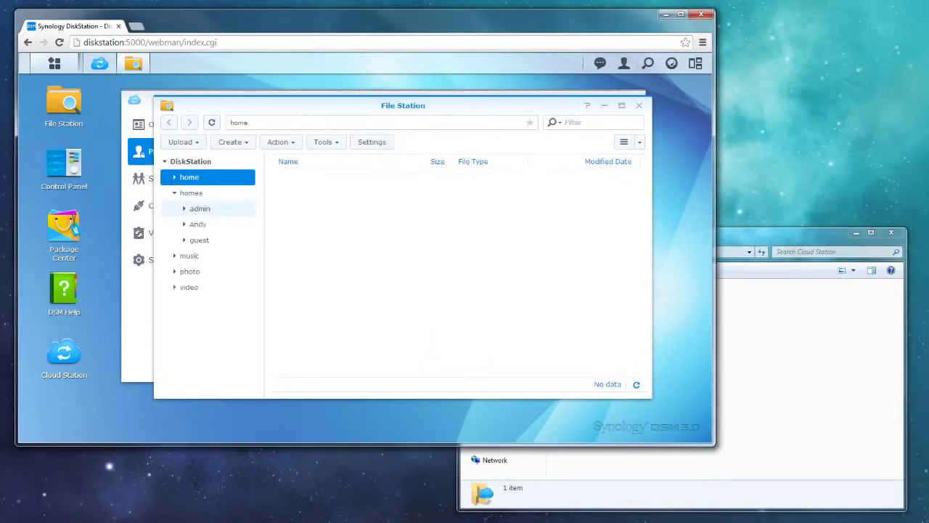
click(197, 224)
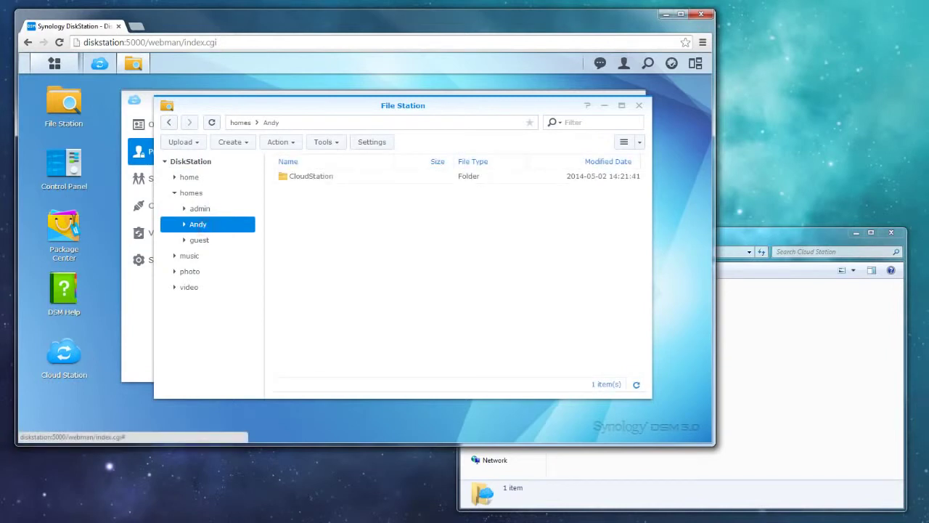
double_click(335, 179)
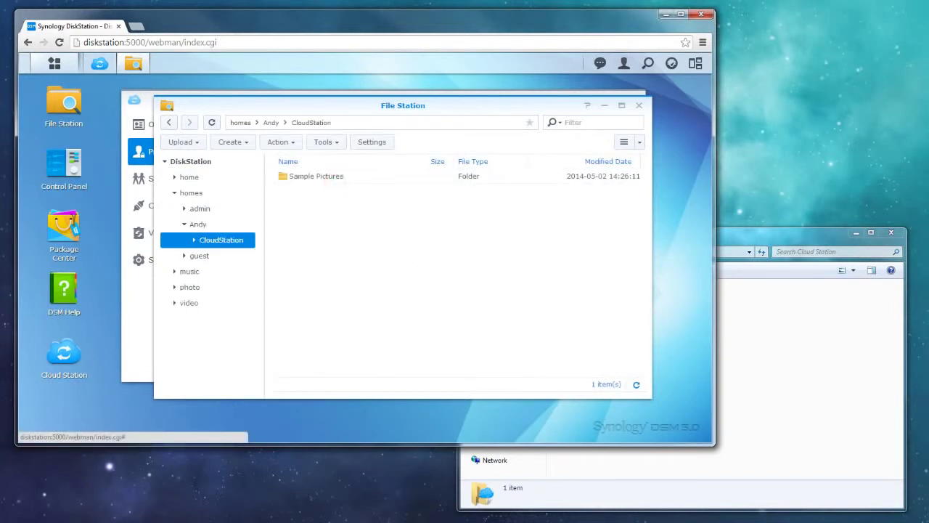
Duplicate Sample Pictures locally and refresh File Station to show 'Sample Pictures - Copy'
click(813, 336)
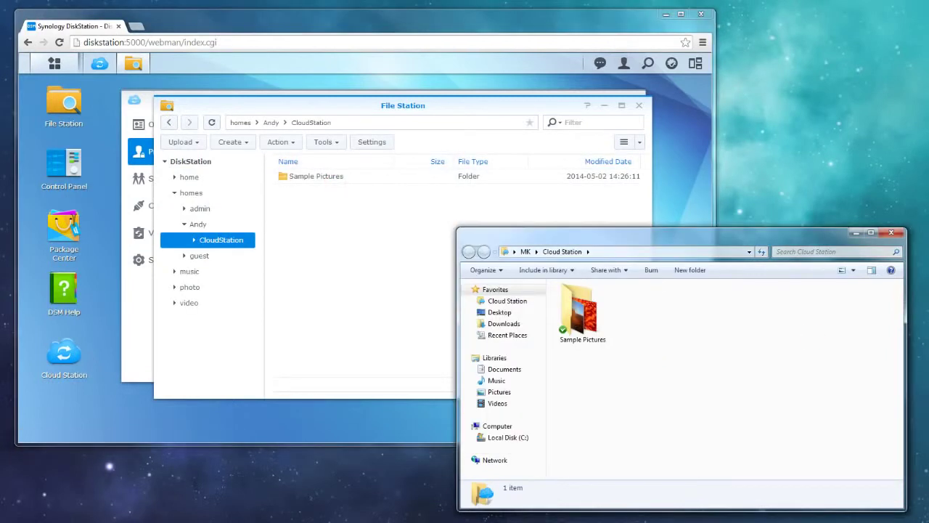
drag(581, 308, 666, 335)
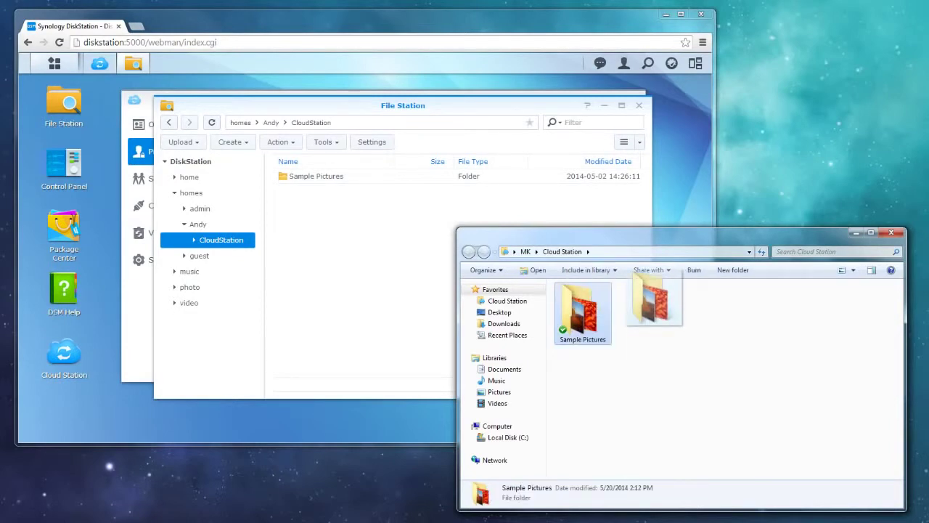
click(689, 340)
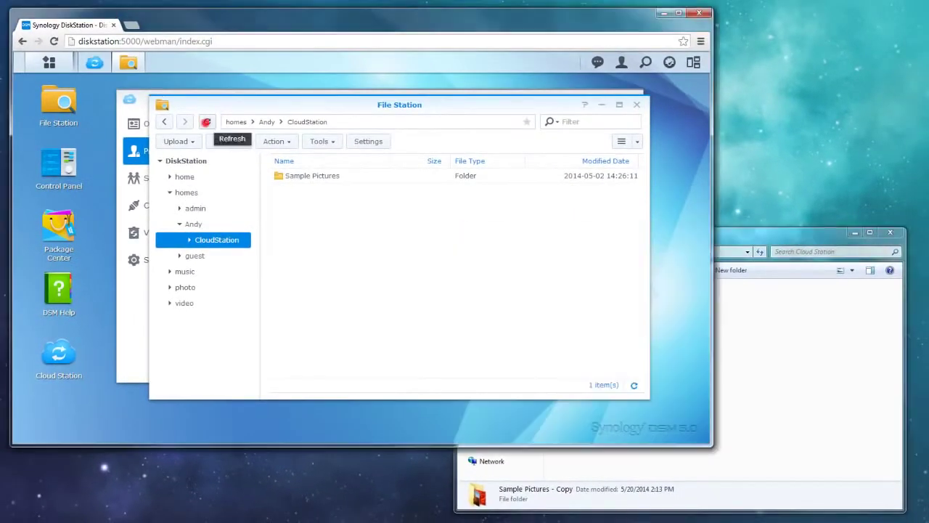
click(206, 122)
click(789, 343)
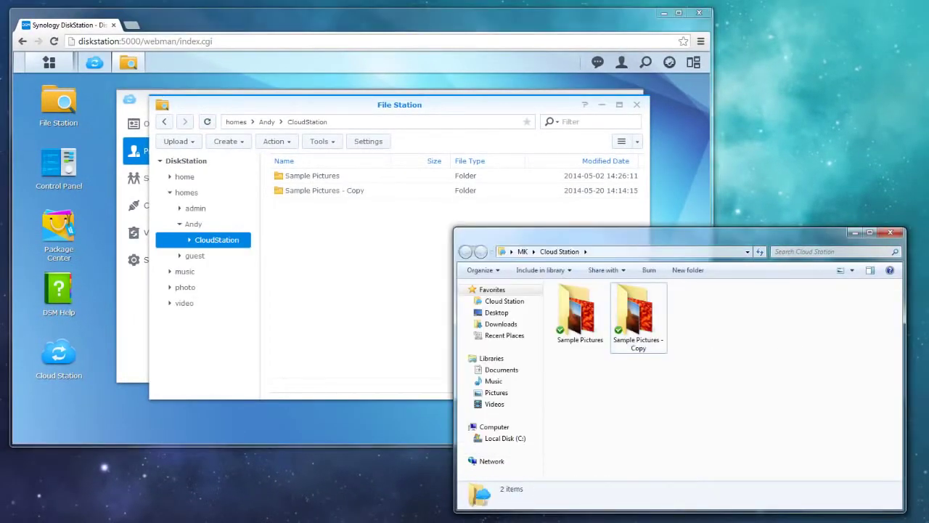